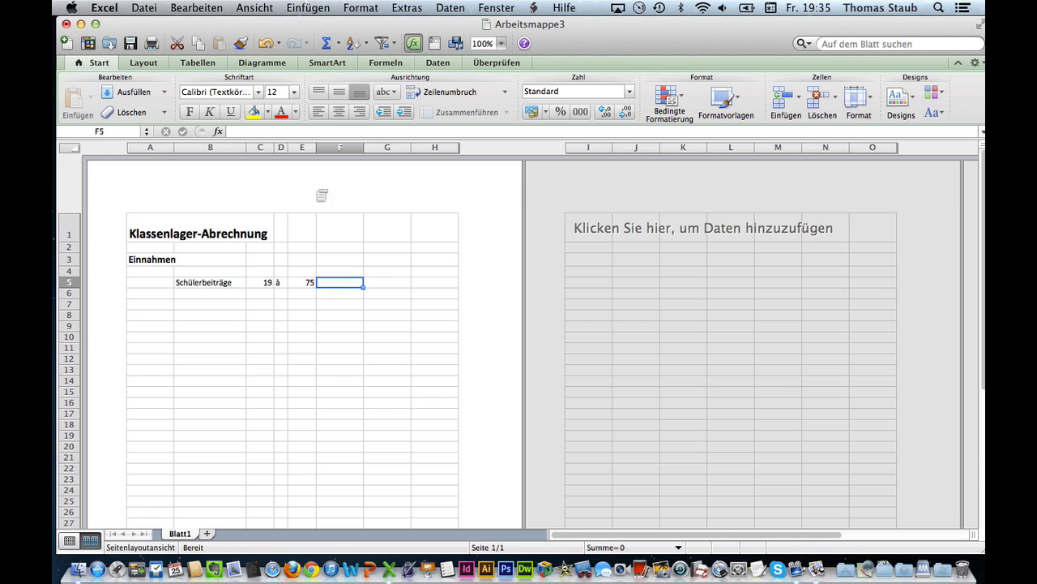
Step: Enter =C5*E5 in F5 to multiply the 19 students by the 75 fee, giving 1425
left_click(241, 132)
type("=")
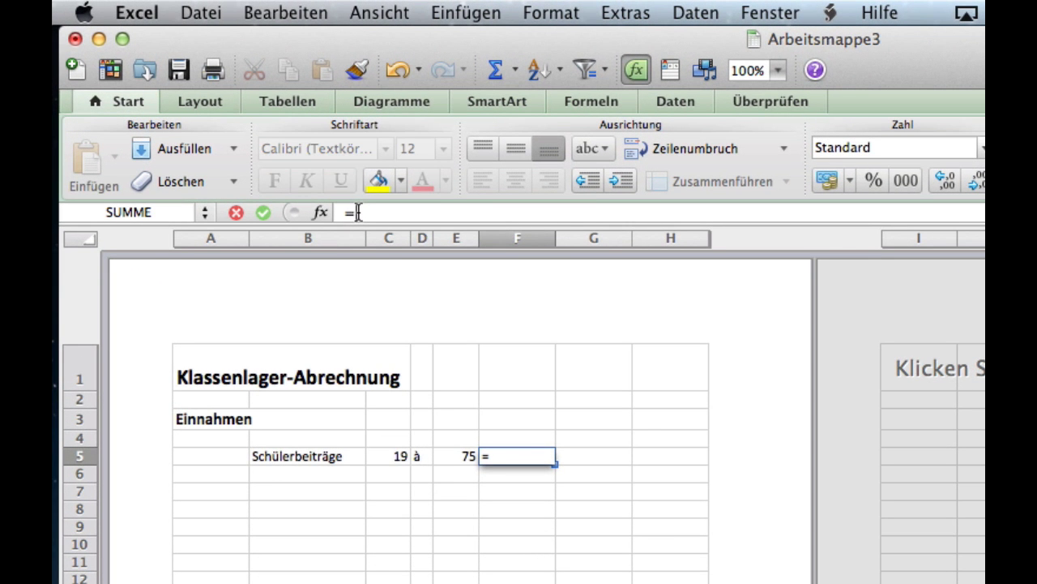
left_click(395, 456)
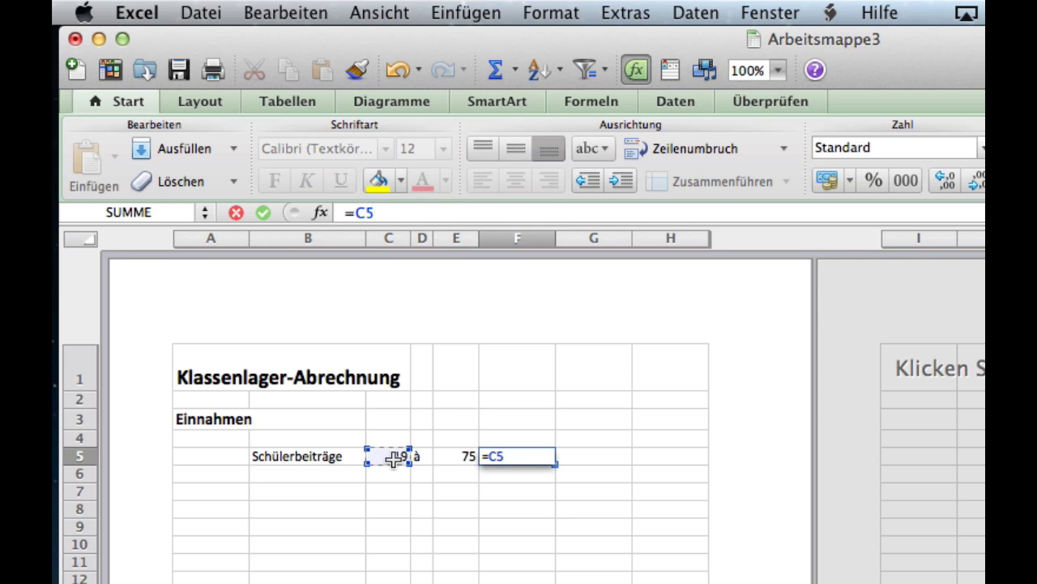
type("*")
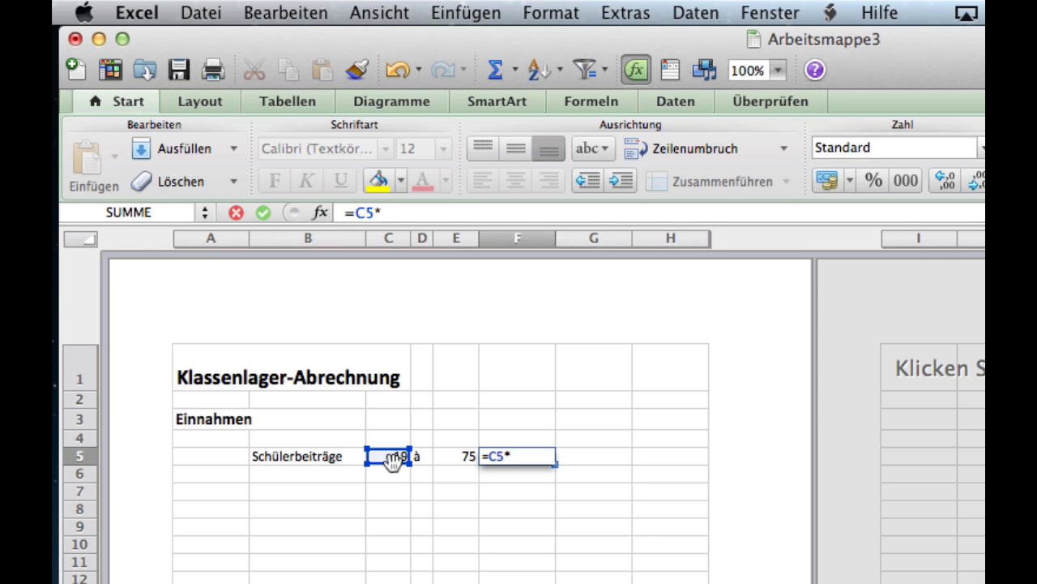
left_click(459, 455)
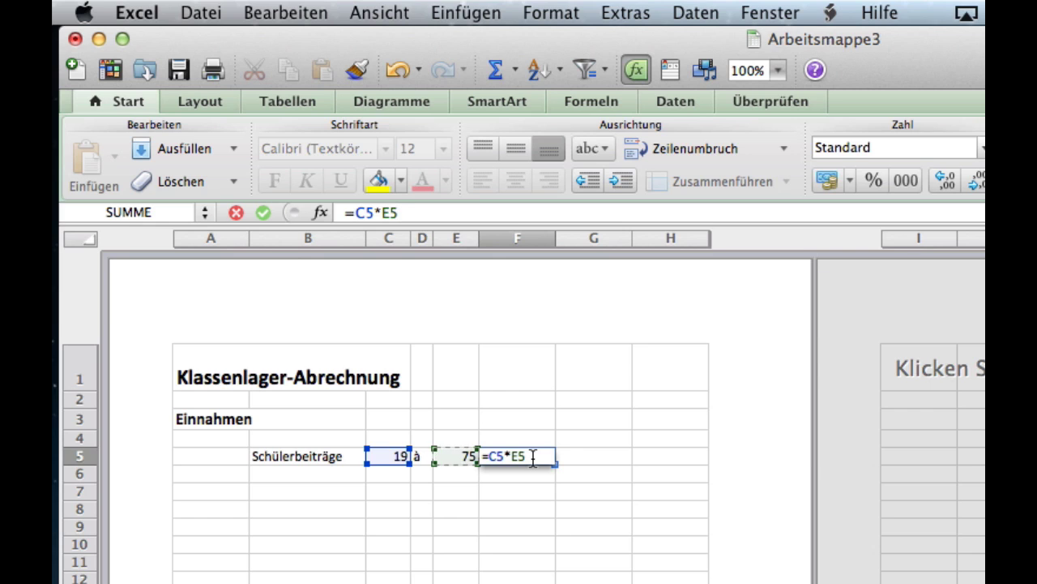
key("Return")
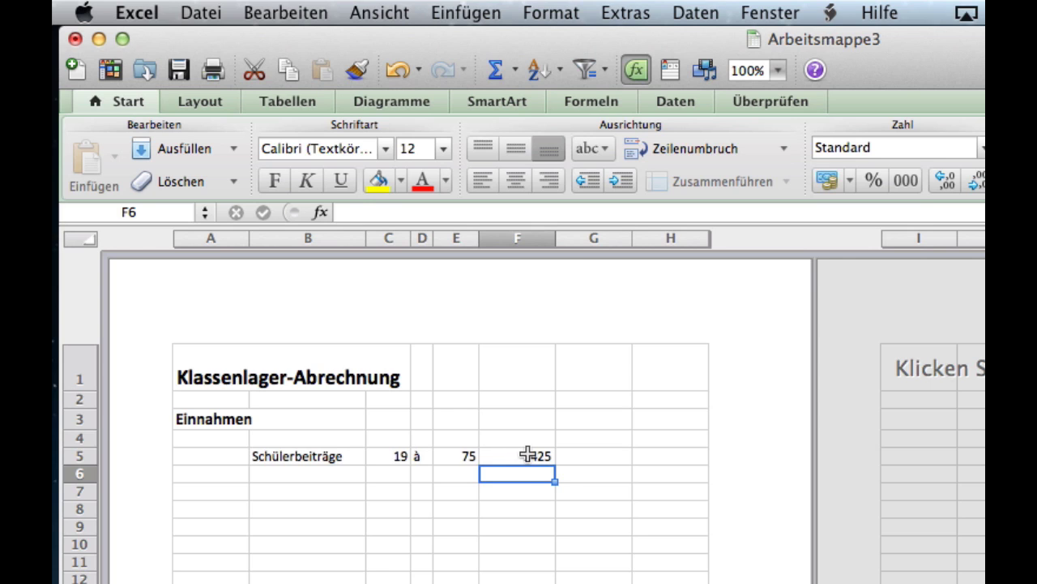
left_click(515, 458)
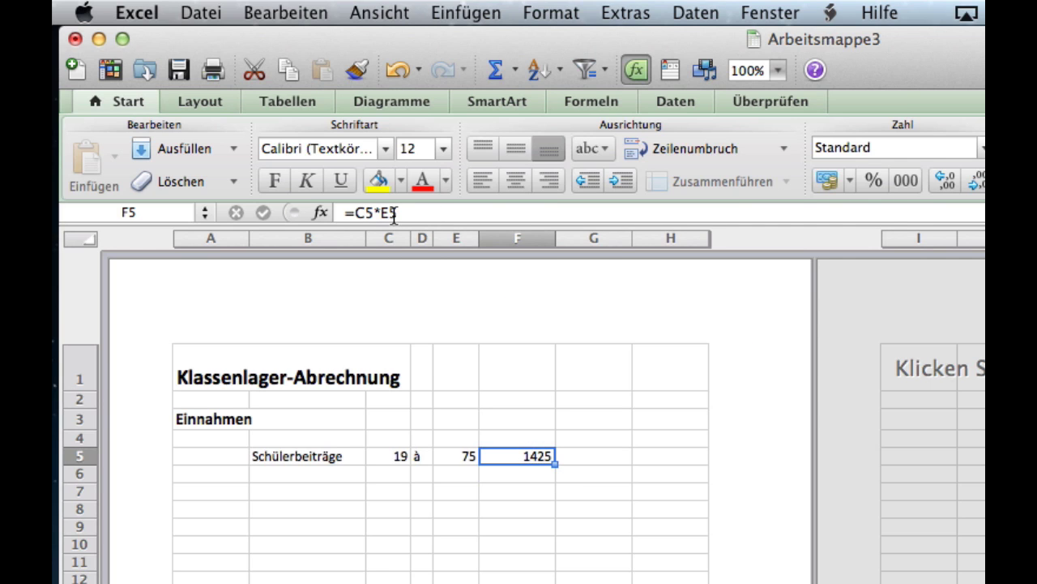
left_click(393, 459)
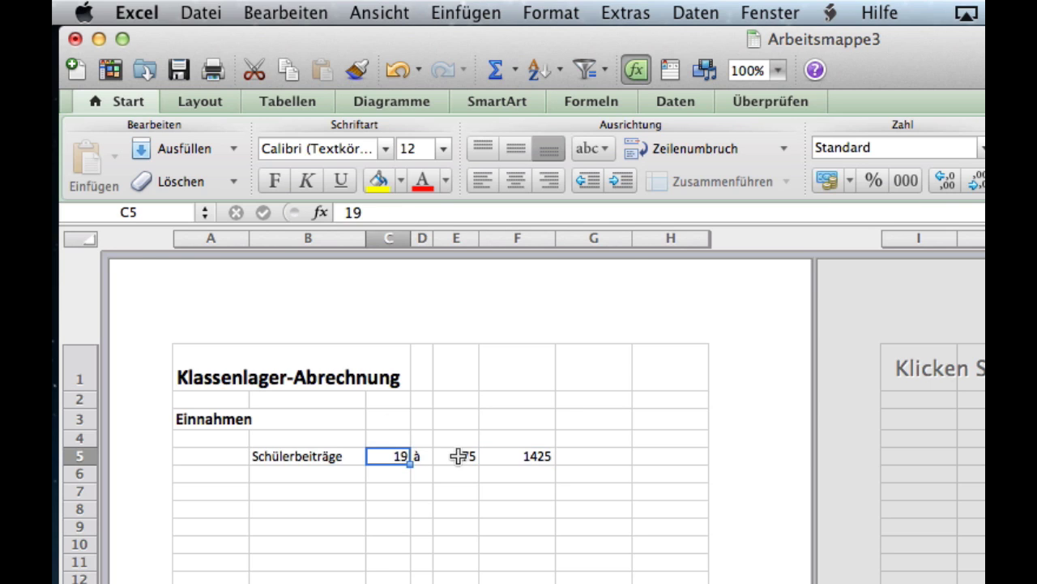
left_click(389, 211)
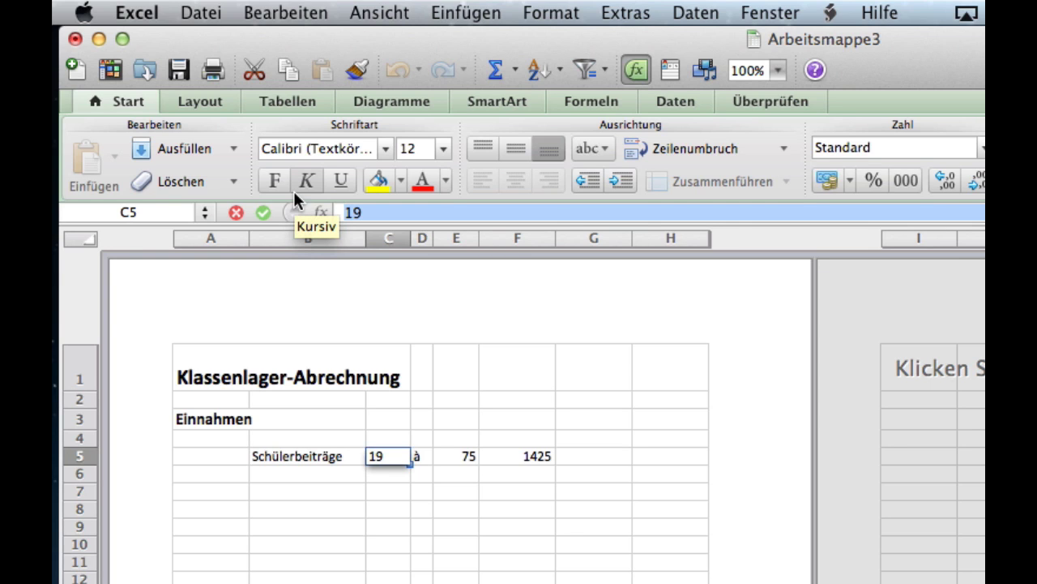
key("BackSpace")
type("8")
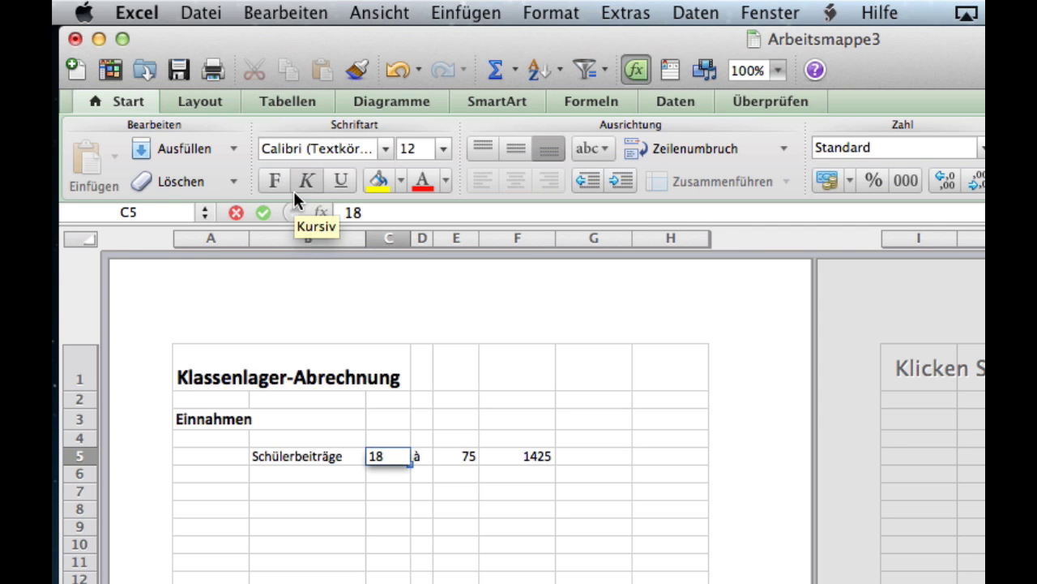
key("Return")
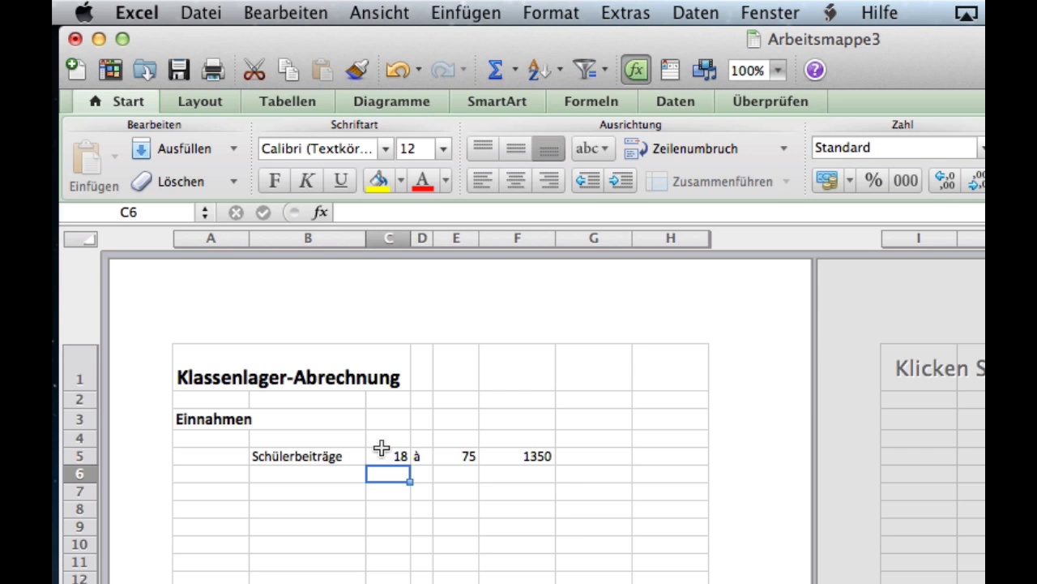
left_click(402, 73)
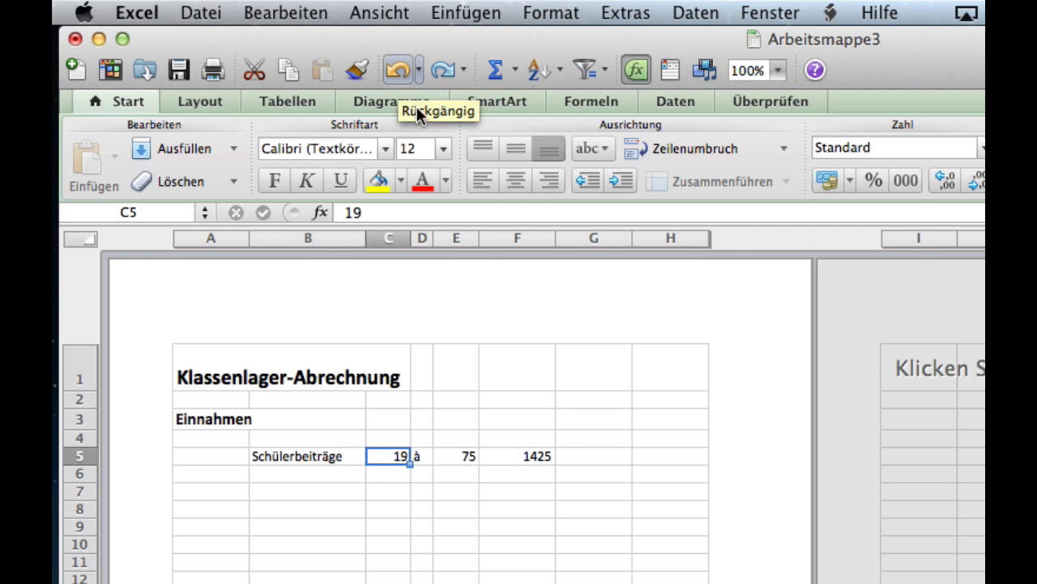
Step: Extend F5's formula to =C5*E5+C7+C3, adding the empty cells C7 and C3
left_click(536, 456)
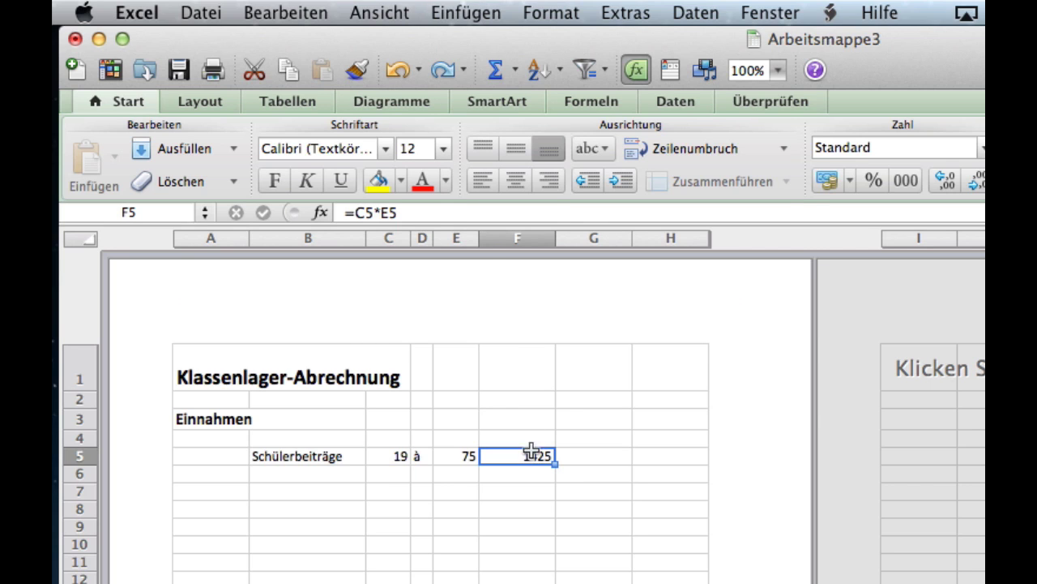
left_click(407, 212)
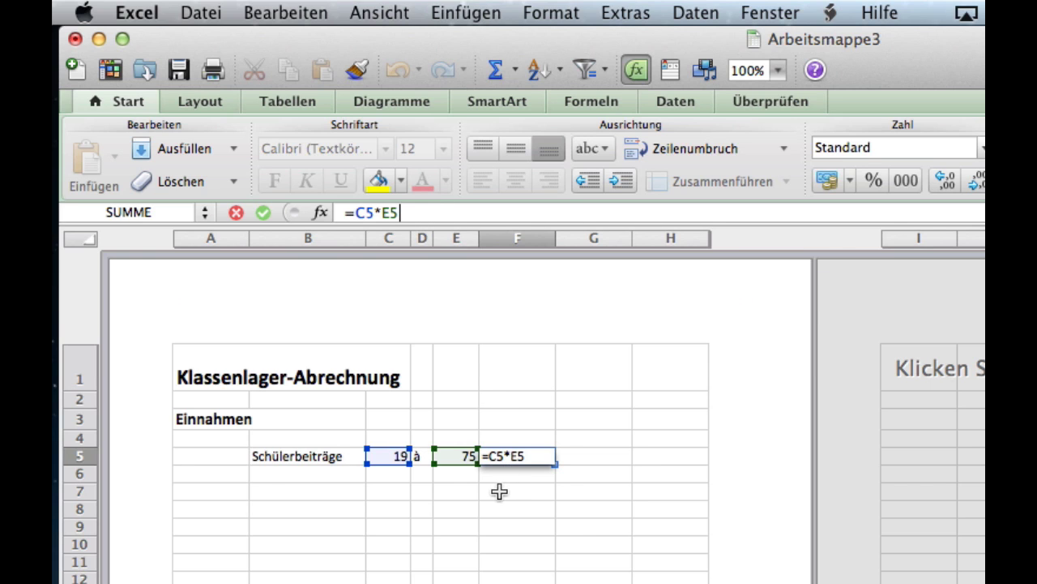
type("+")
left_click(382, 492)
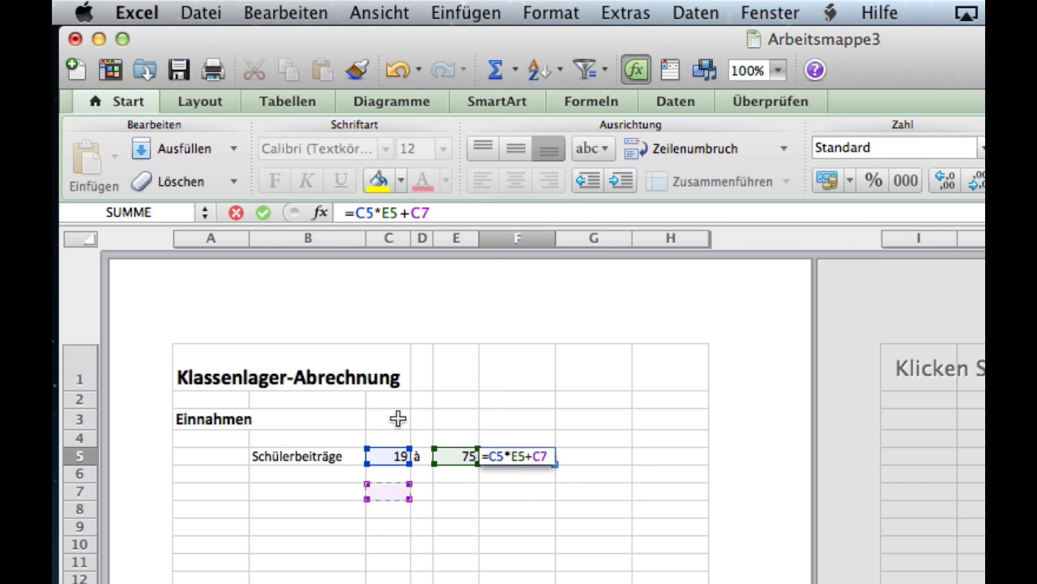
type("+")
left_click(396, 418)
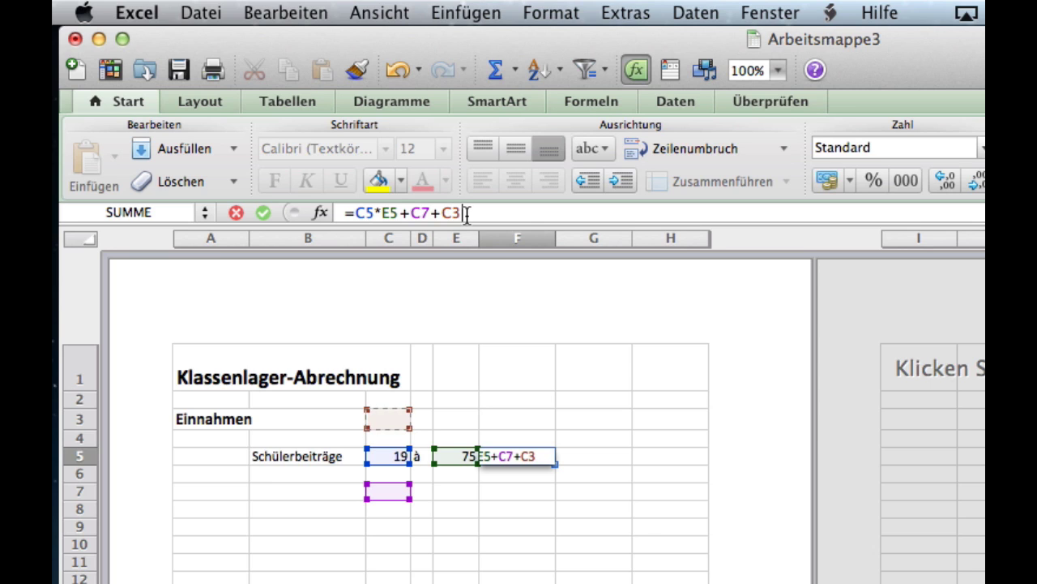
key("Return")
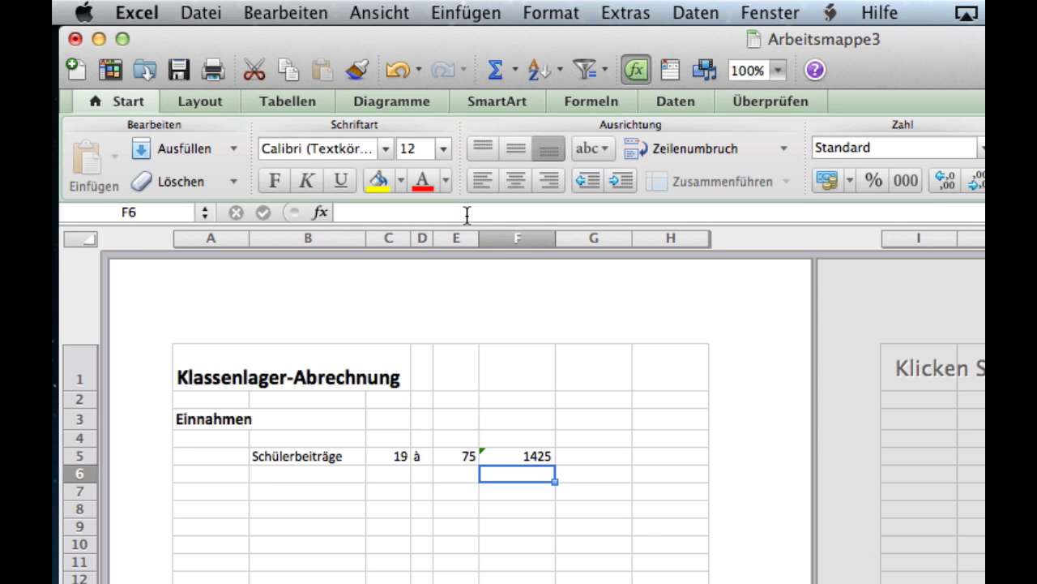
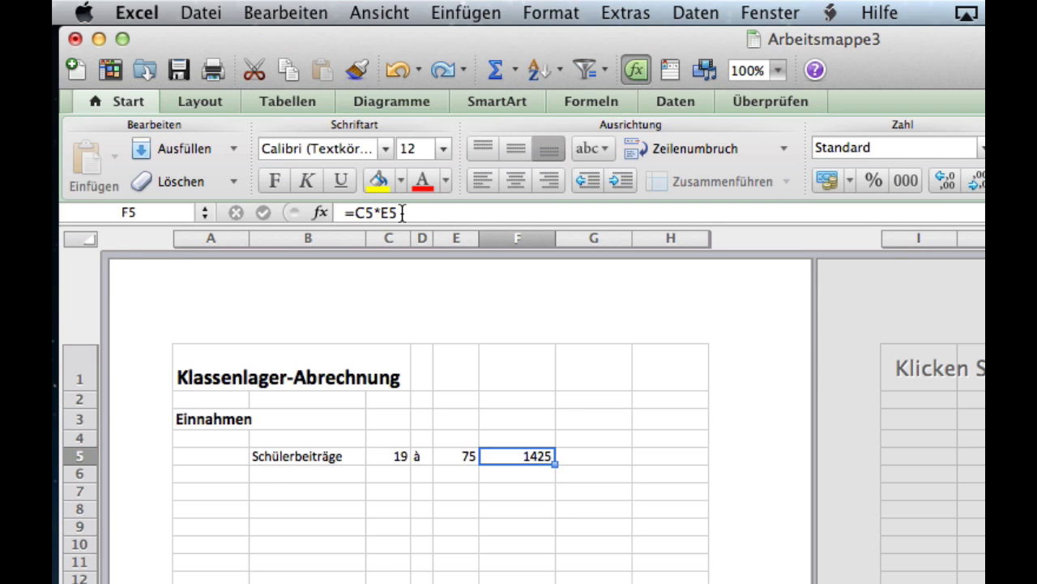
Step: Enter the label 'Private Telefongespräche' in cell B6
left_click(325, 474)
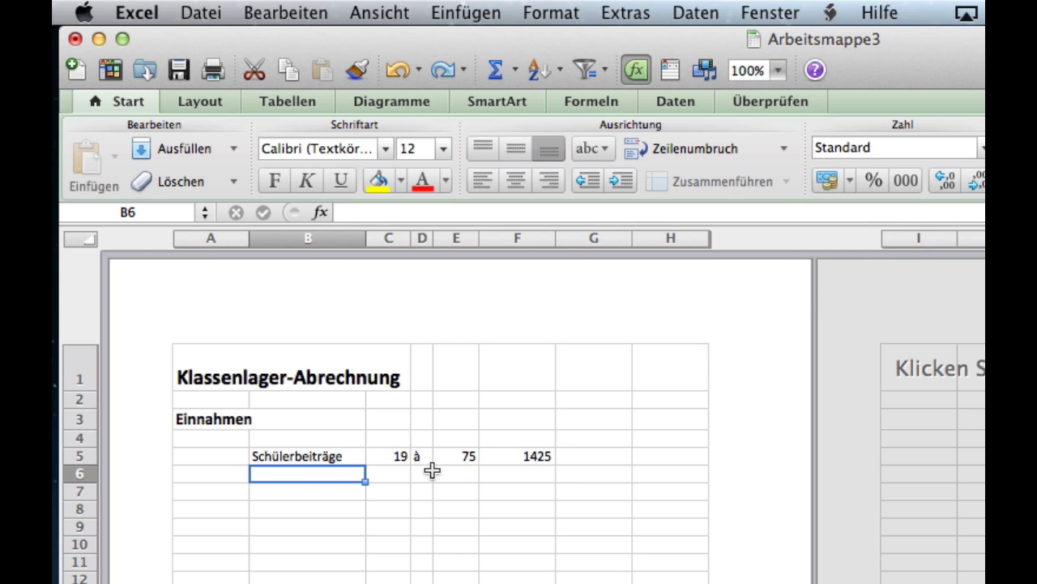
type("Private ")
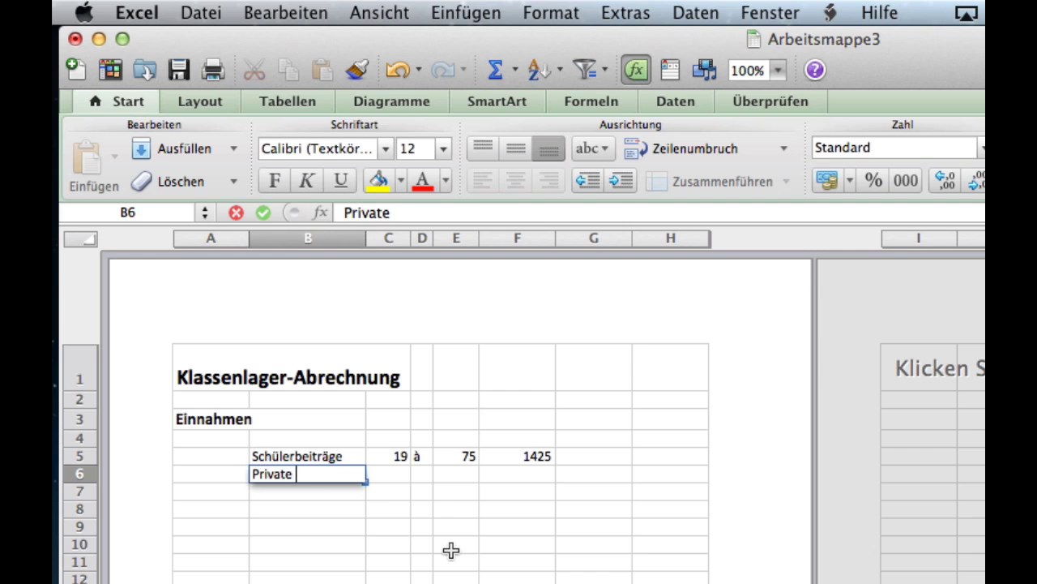
type("Telefongesp")
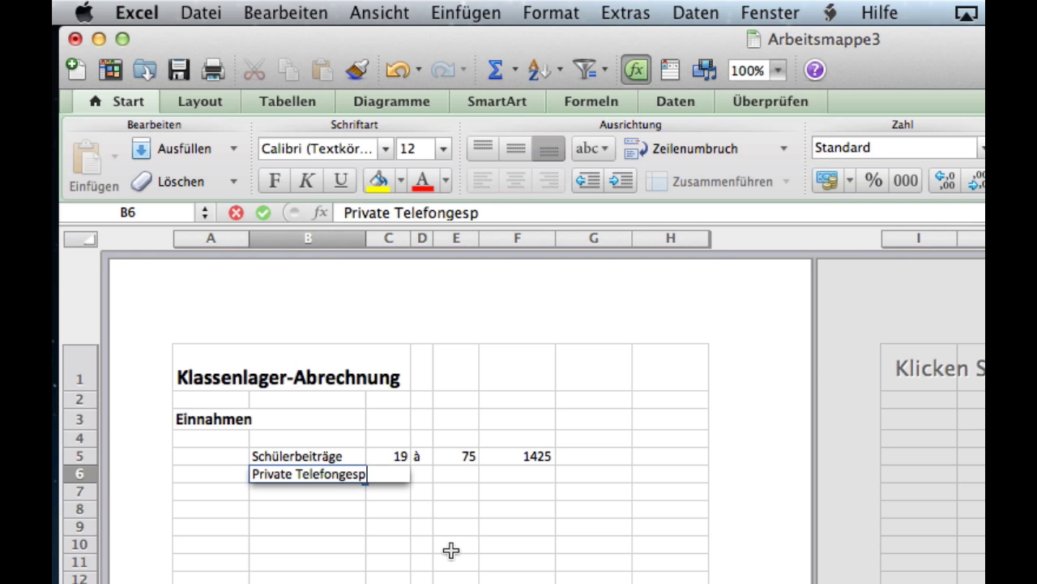
type("räche")
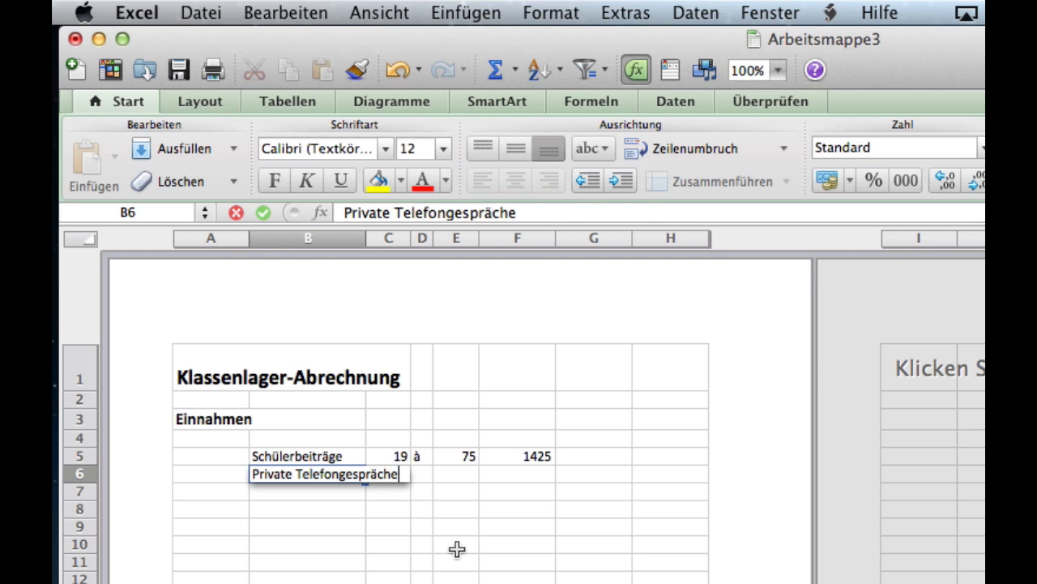
Step: Widen column B to about 25.00 so 'Private Telefongespräche' fits
left_click(367, 238)
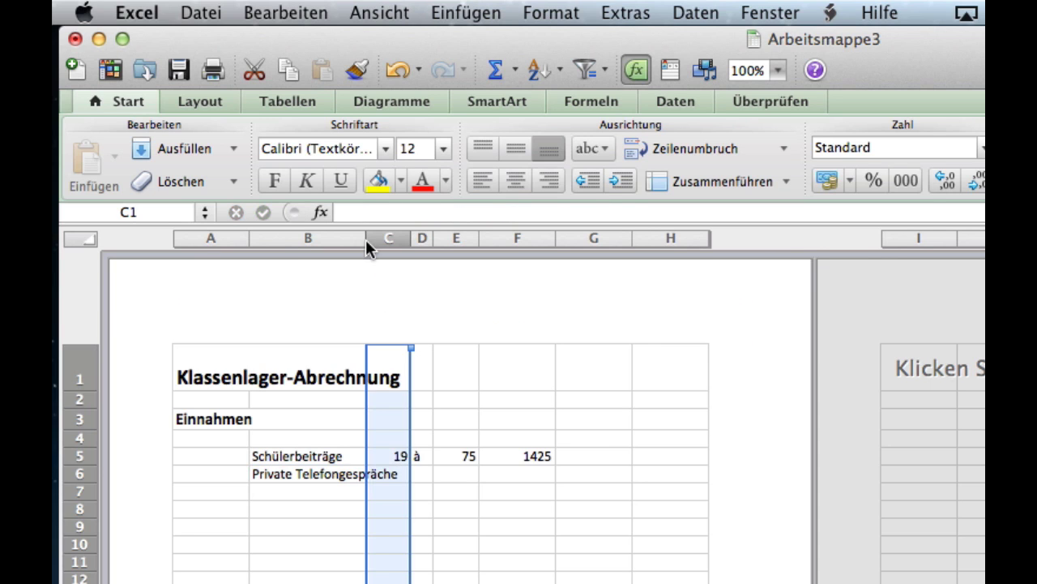
left_click_drag(366, 239, 429, 238)
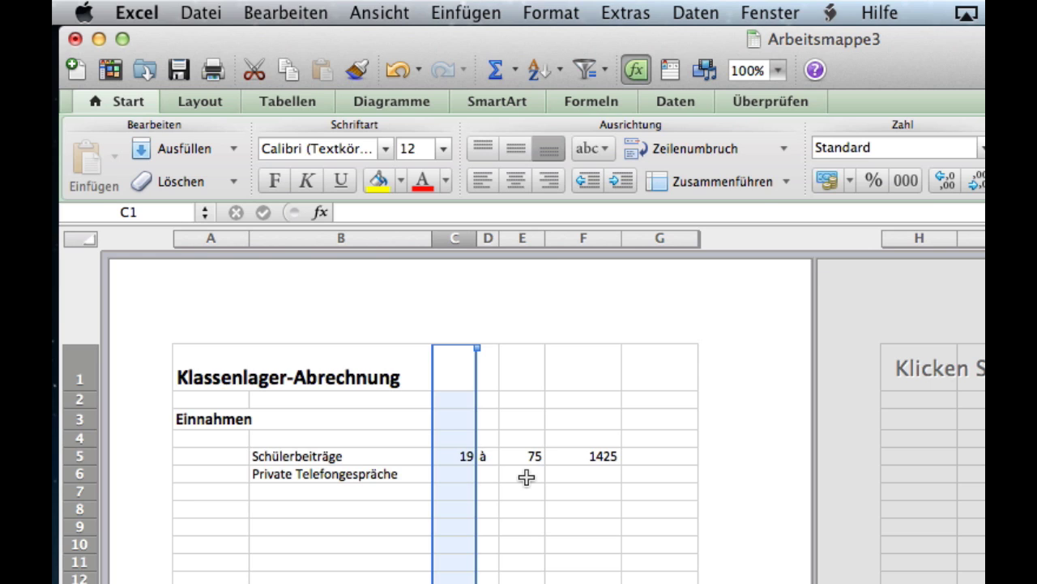
Step: Enter 21.7 in F6 as the Private Telefongespräche amount
left_click(598, 477)
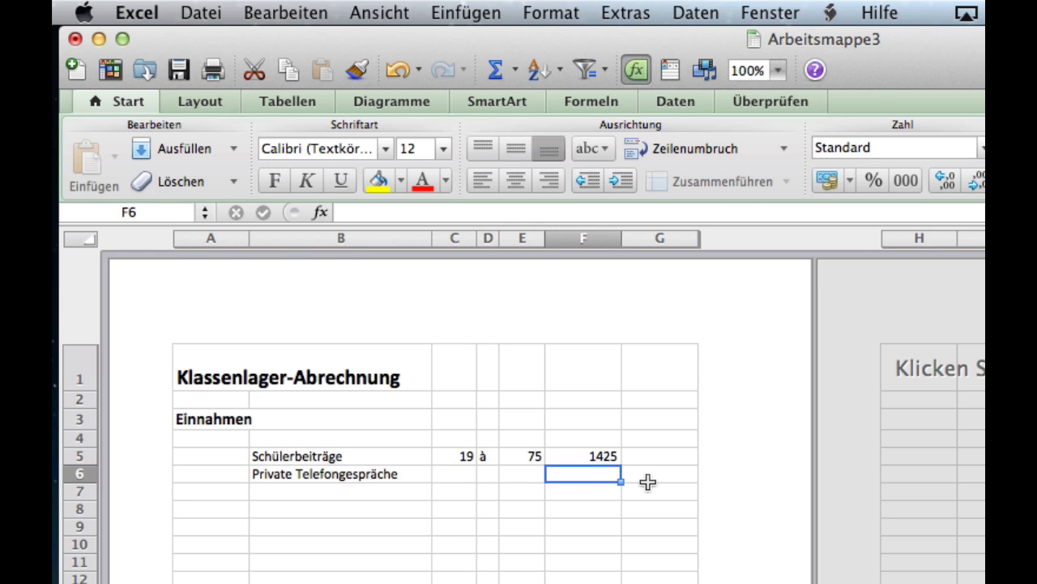
type("2")
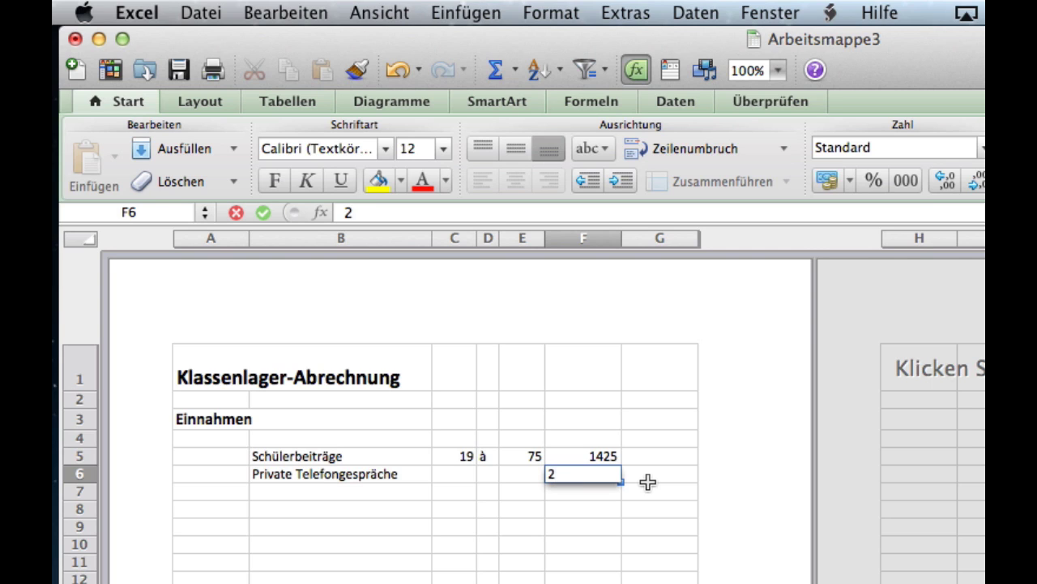
type("1.7")
key("Escape")
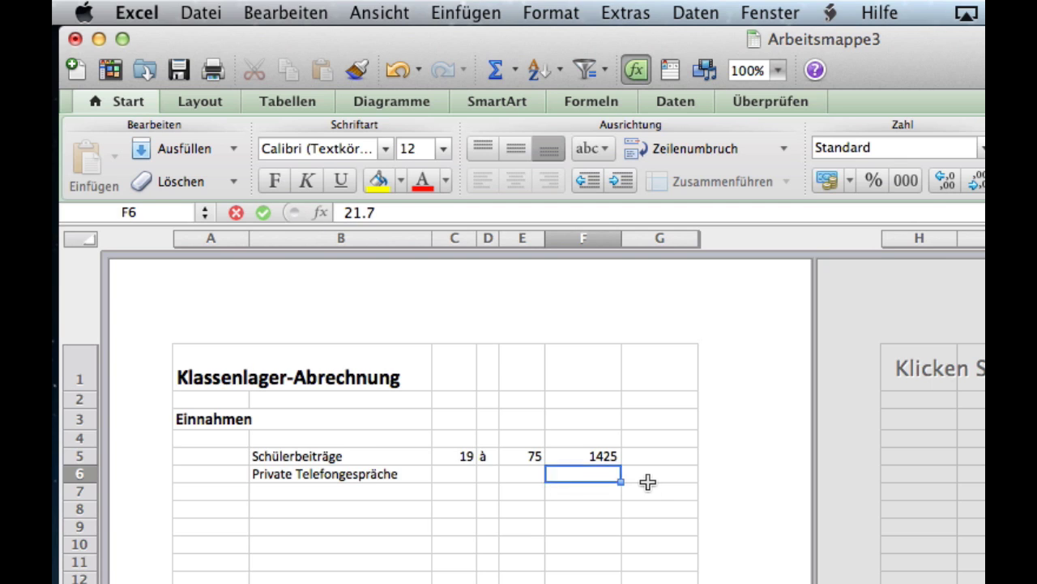
key("Return")
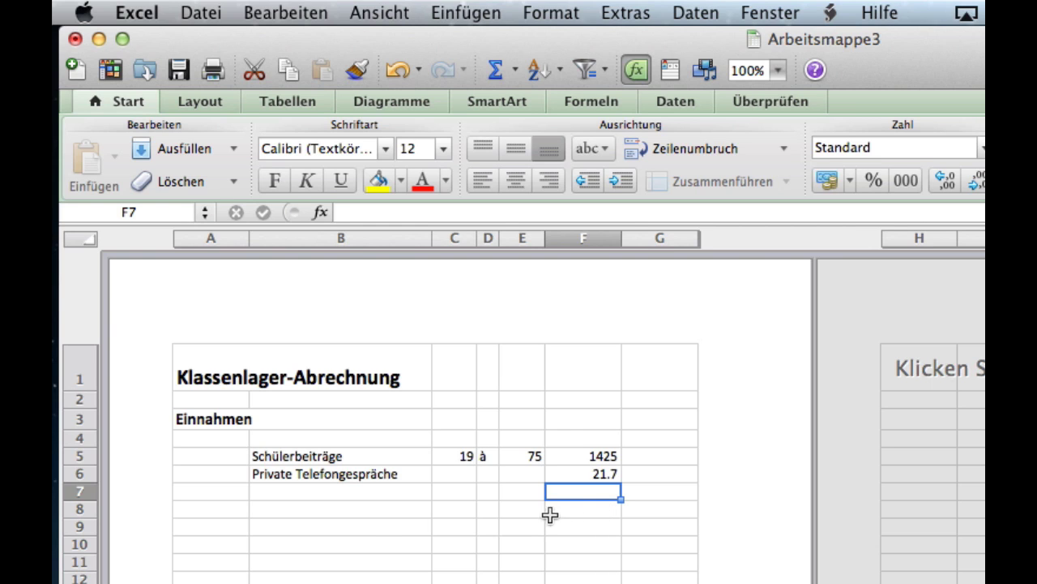
Step: Label cell B8 'Total Einnahmen'
left_click(369, 509)
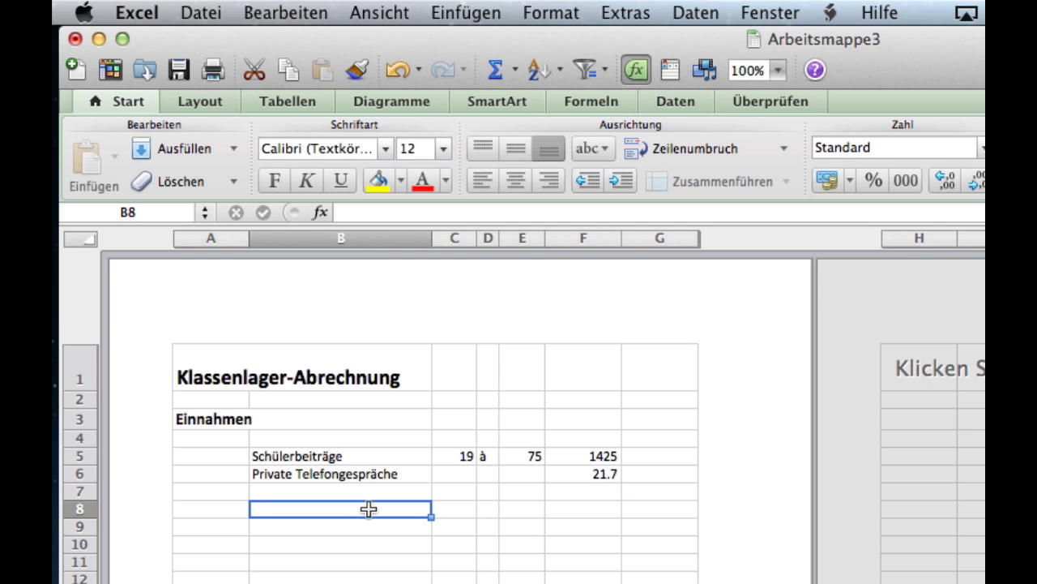
type("Total ")
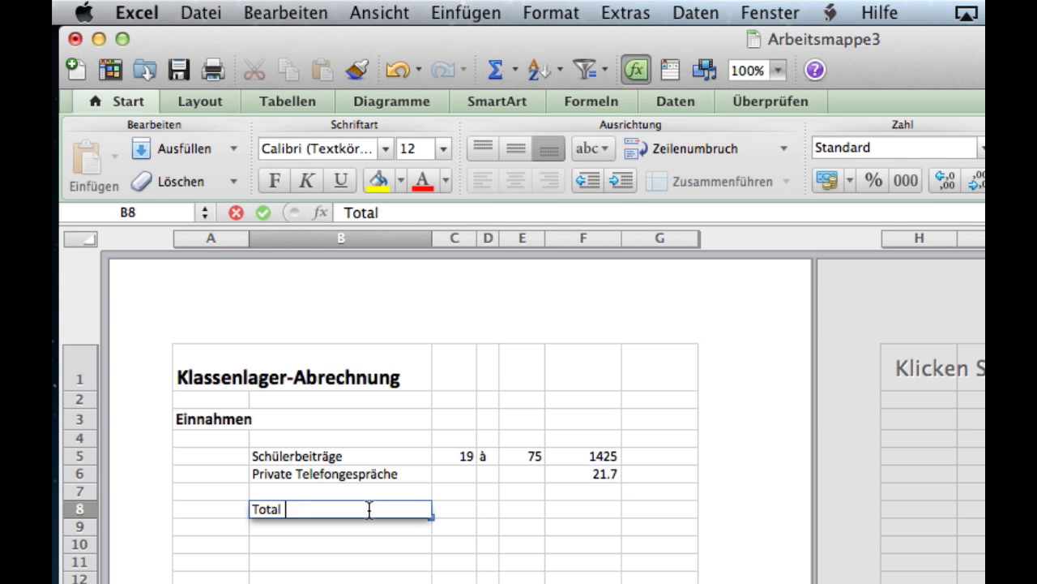
type("Einnahmen")
left_click(572, 509)
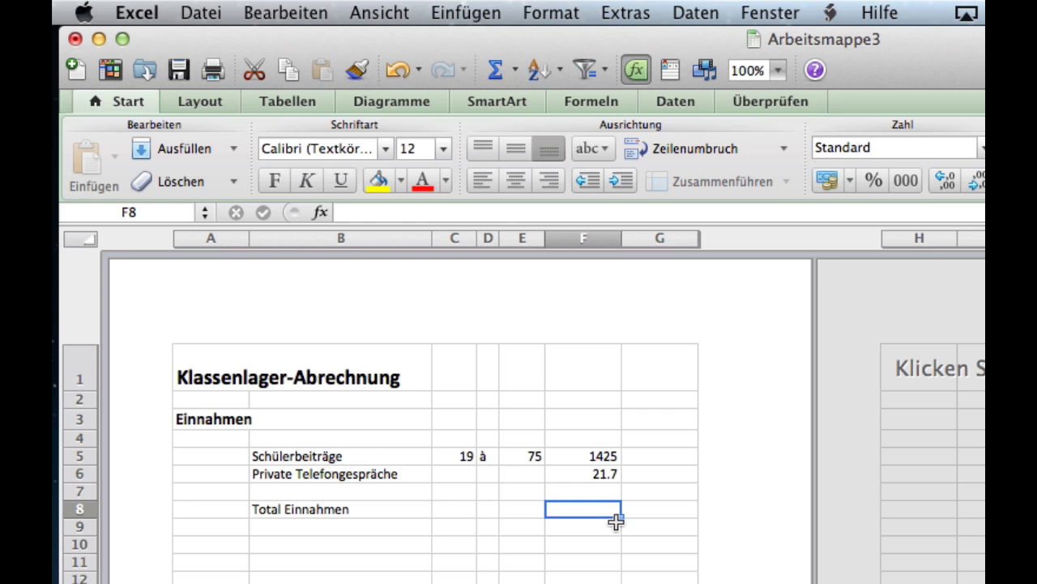
Step: Enter a =F5+F6 total in F8, then delete it again
type("=")
left_click(590, 458)
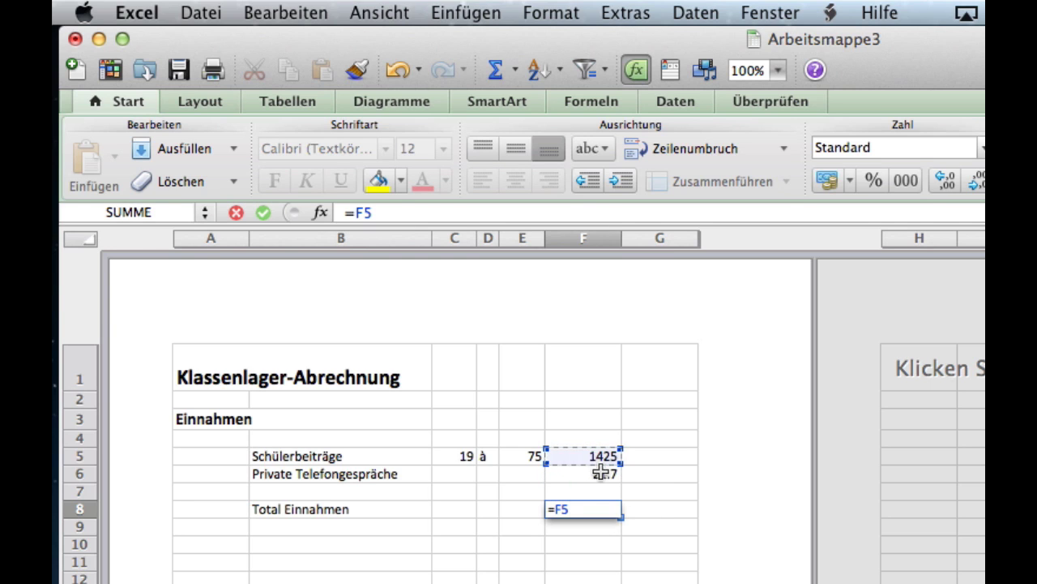
type("+")
left_click(602, 475)
key("Return")
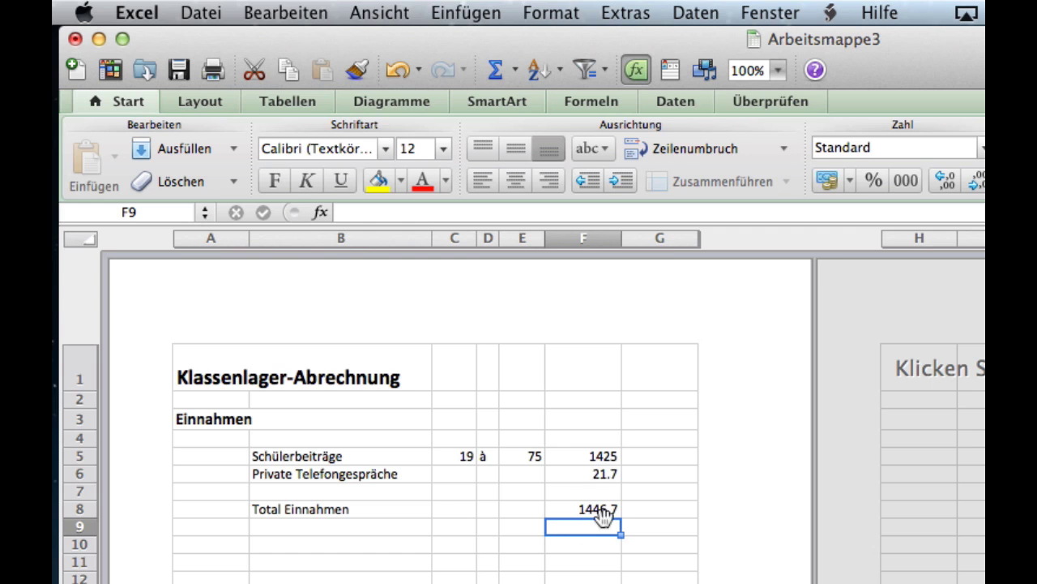
left_click(597, 512)
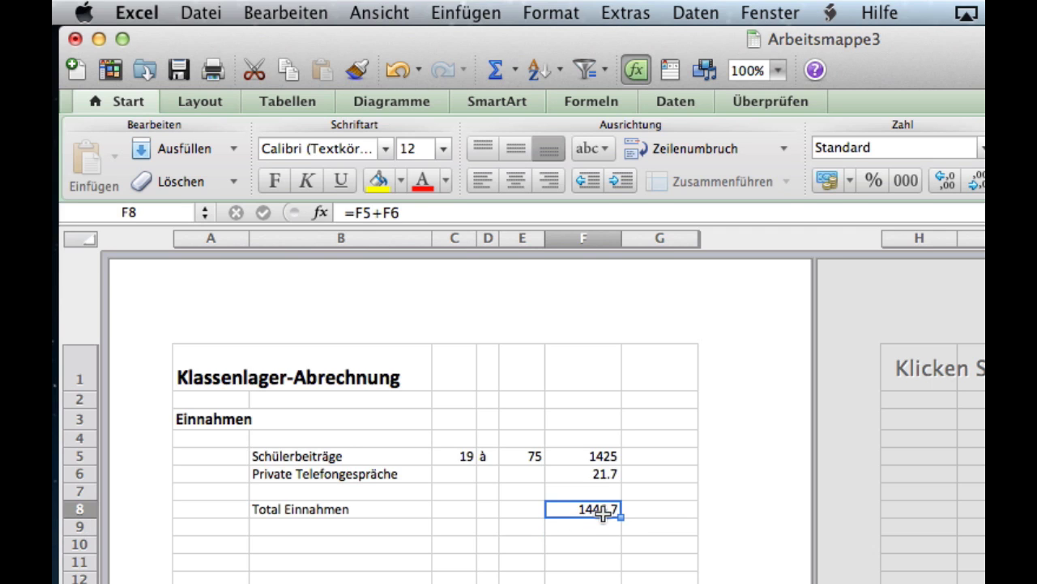
left_click(421, 213)
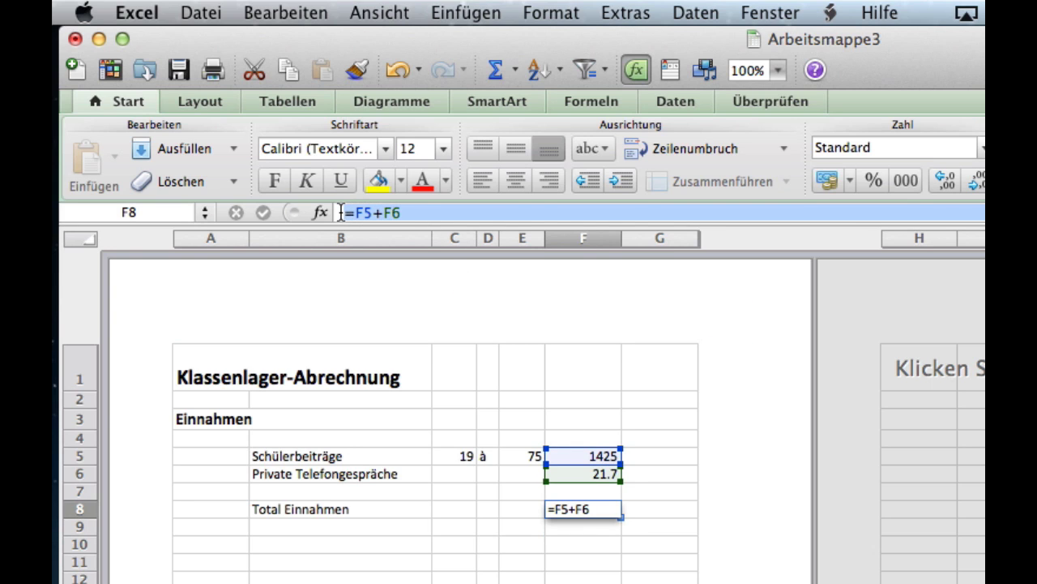
key("Escape")
key("Delete")
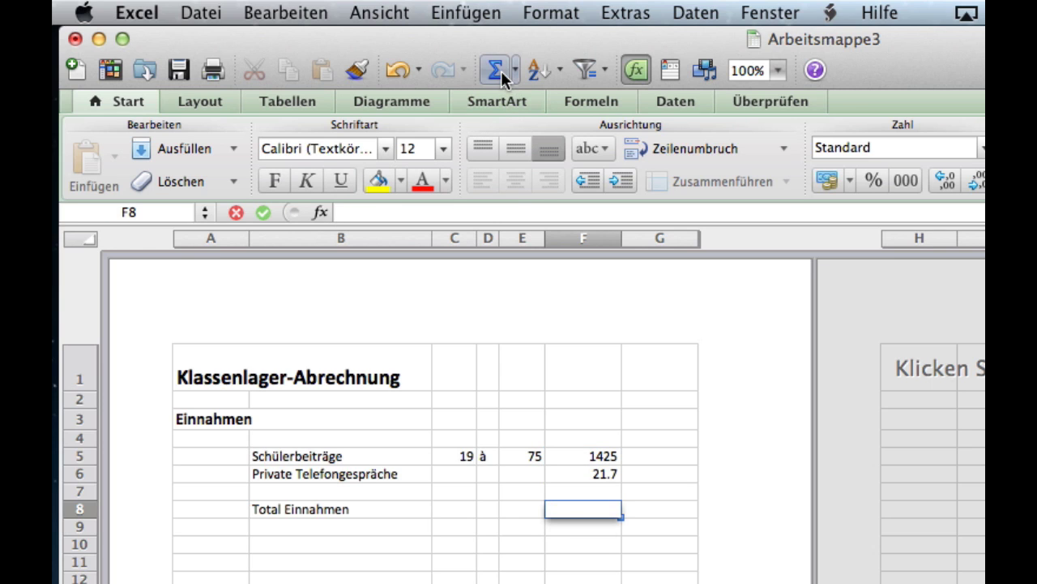
Step: Insert Summe from the AutoSum list in F8 with range F5:F6, giving 1446.7
key("Escape")
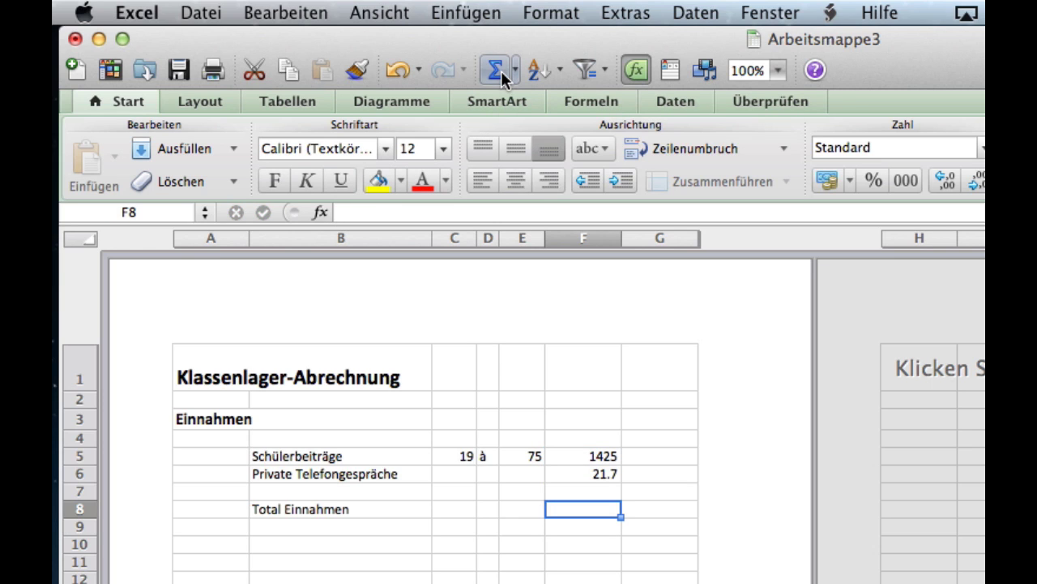
left_click(514, 71)
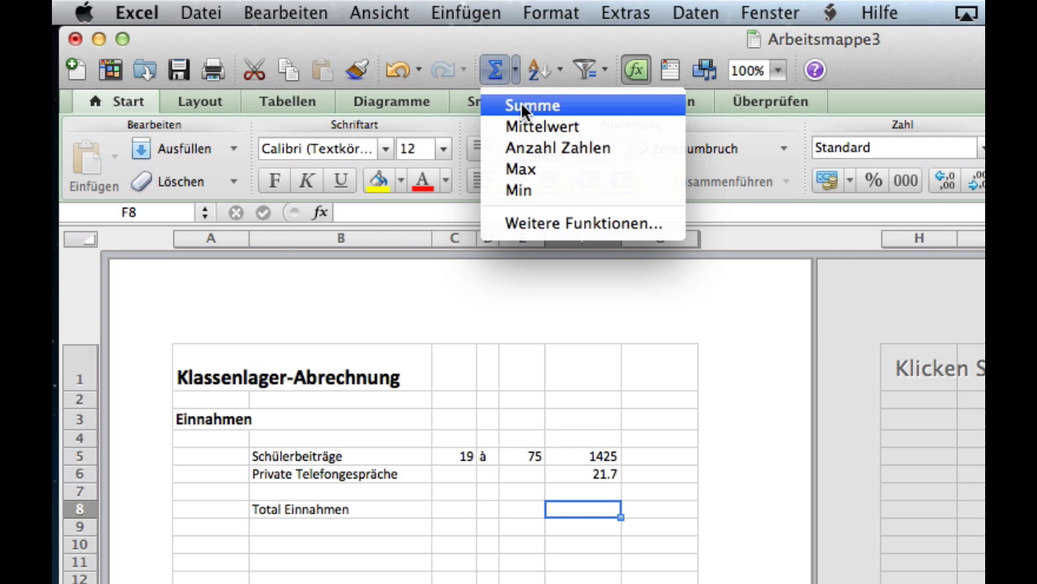
left_click(521, 105)
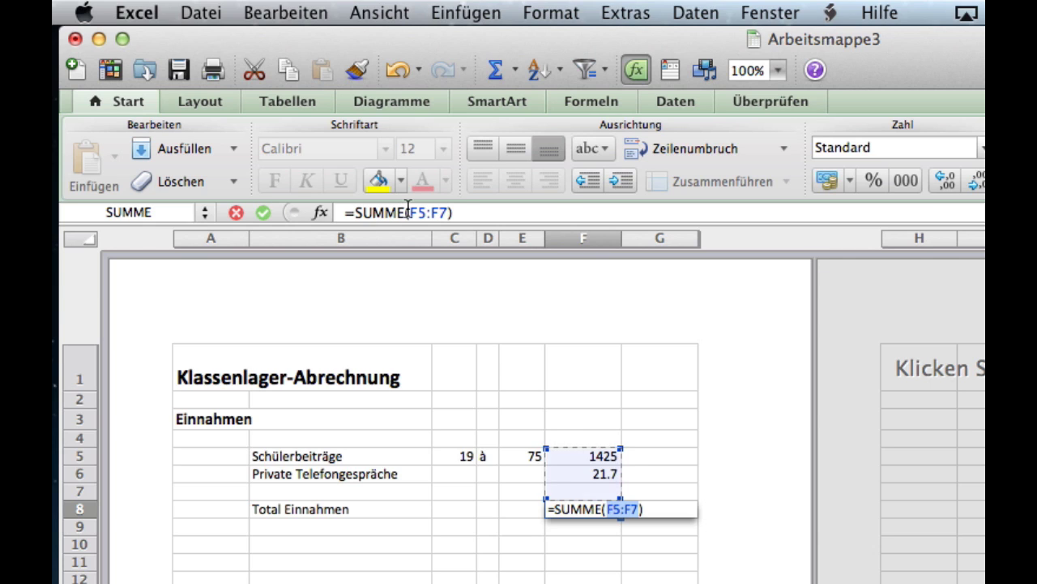
left_click(439, 213)
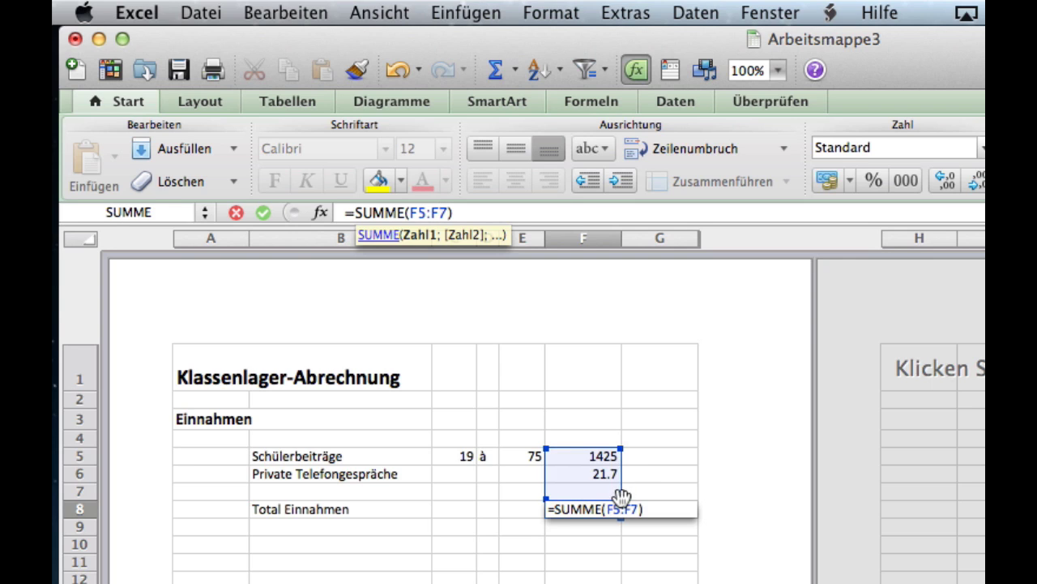
left_click_drag(620, 493, 620, 483)
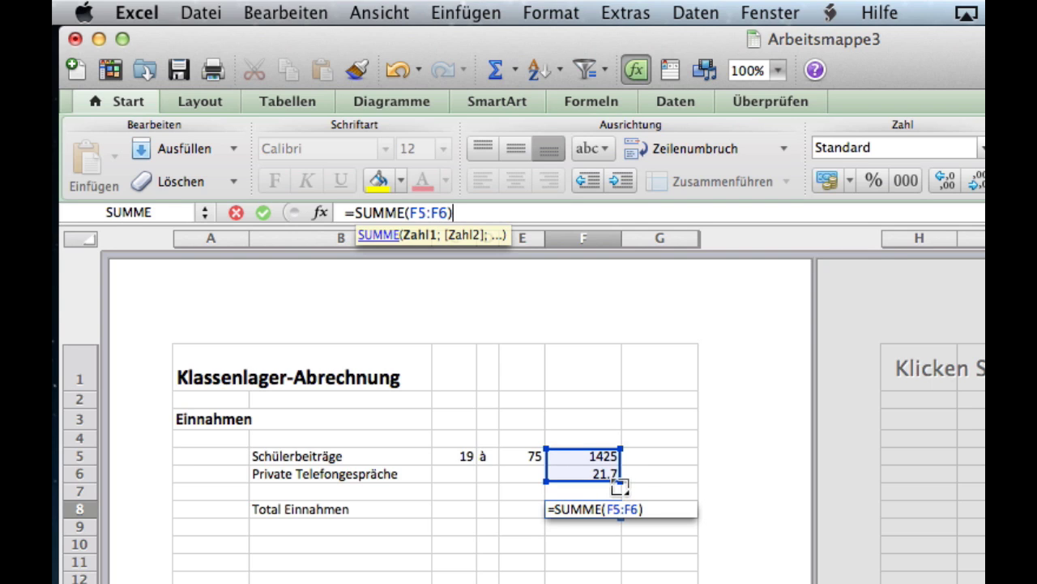
key("Return")
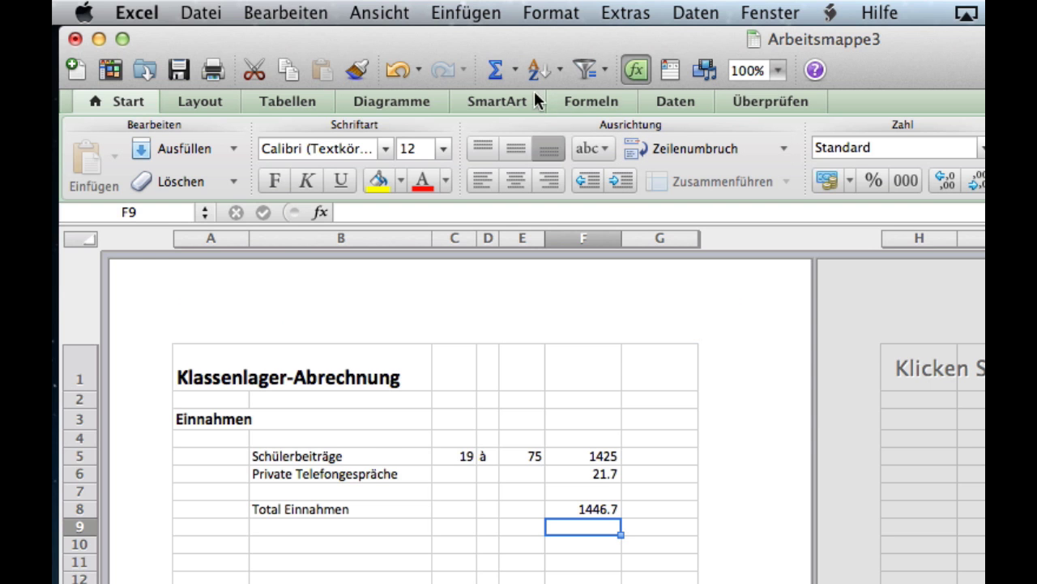
Step: Open the Formel-Generator and select SUMME to view its description and syntax
left_click(670, 70)
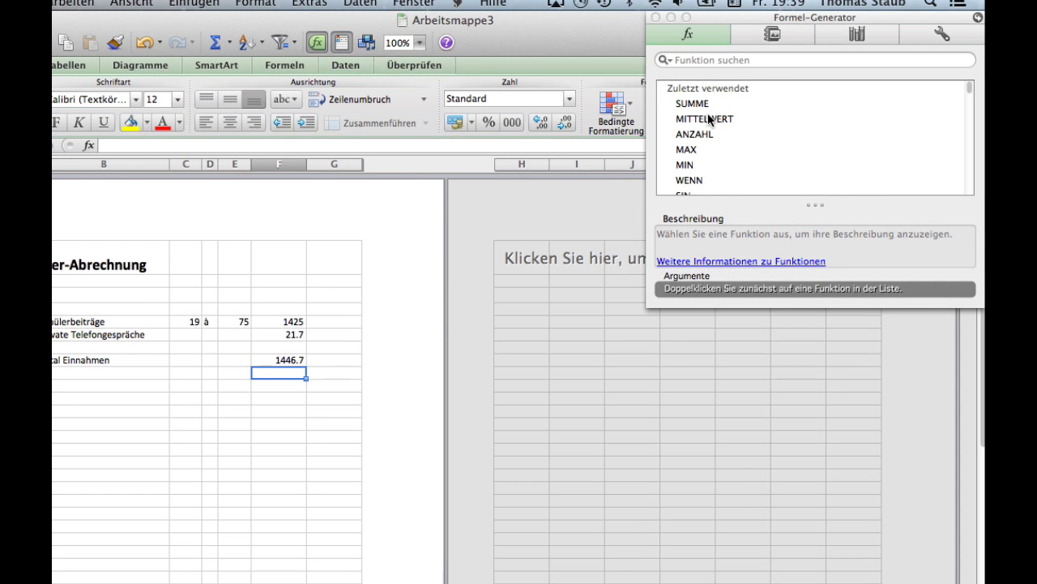
scroll(721, 117, "down", 2)
scroll(737, 120, "down", 2)
scroll(713, 119, "down", 3)
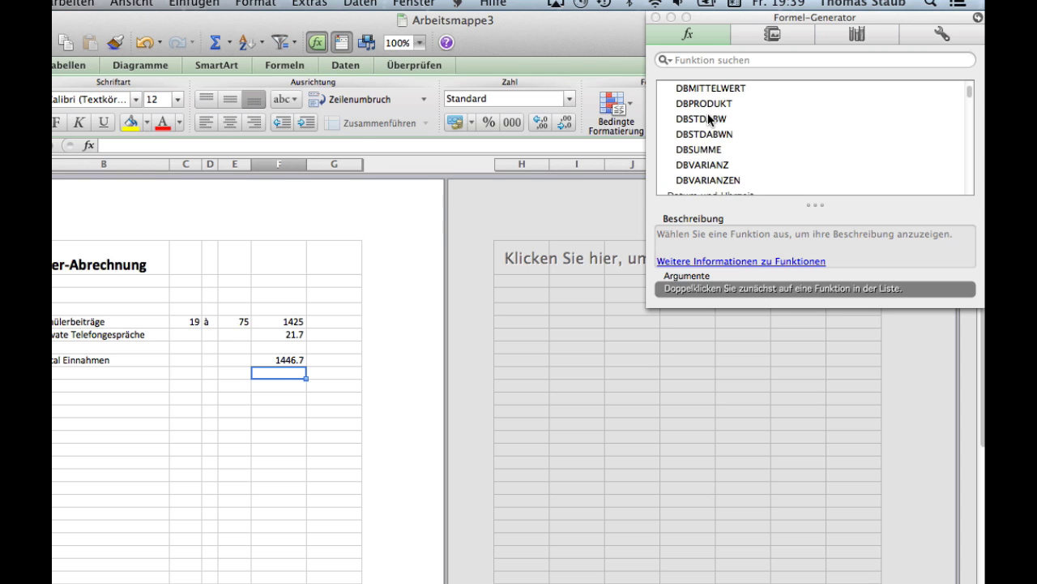
scroll(710, 120, "up", 2)
scroll(709, 122, "up", 10)
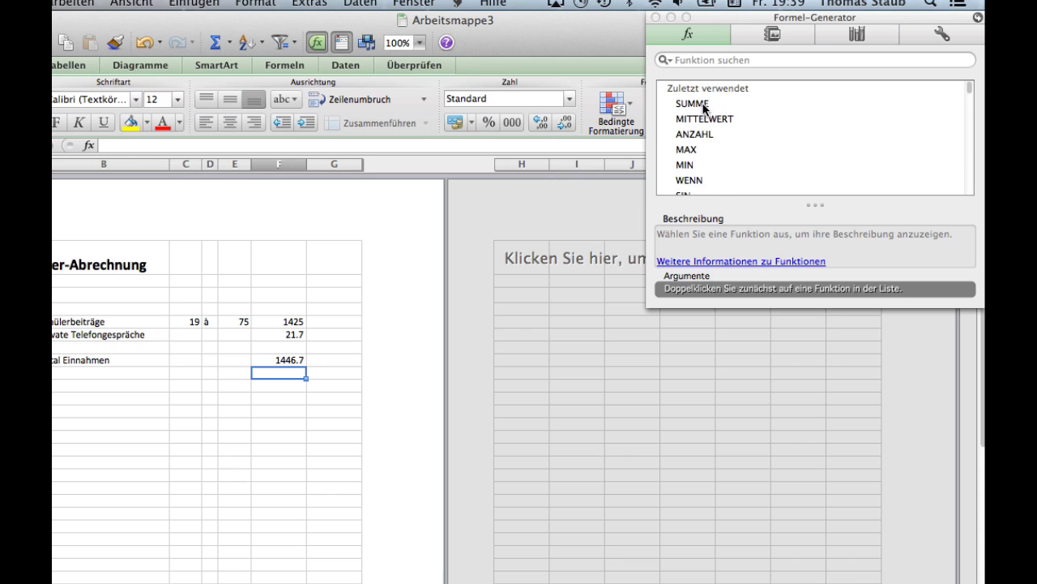
left_click(705, 106)
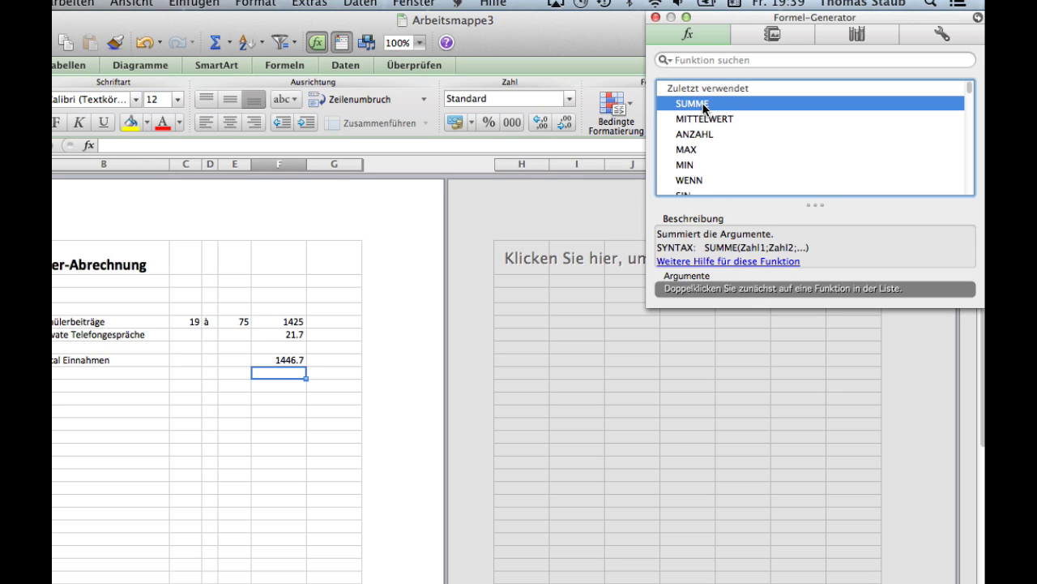